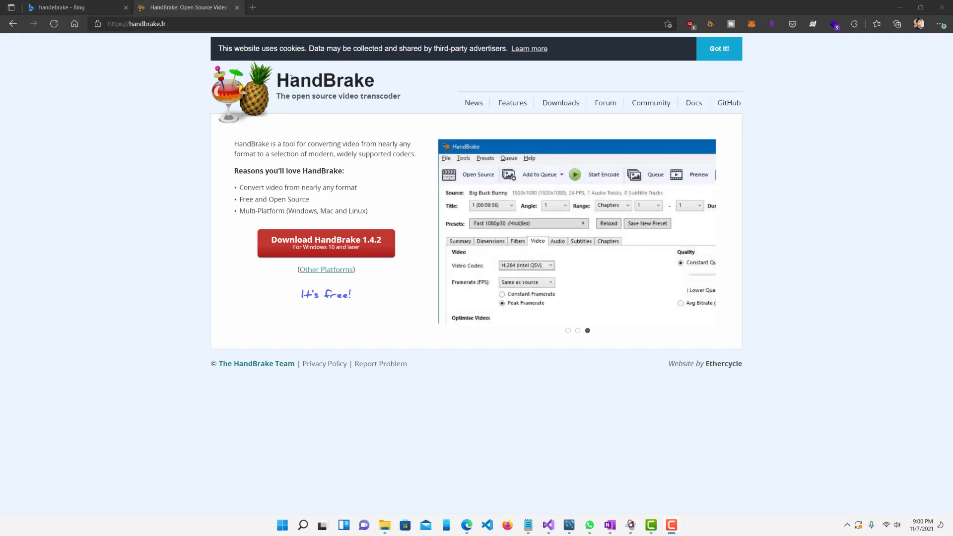
Bring the Edge window showing the handbrake.fr homepage to the front
key("alt+Tab")
left_click(144, 95)
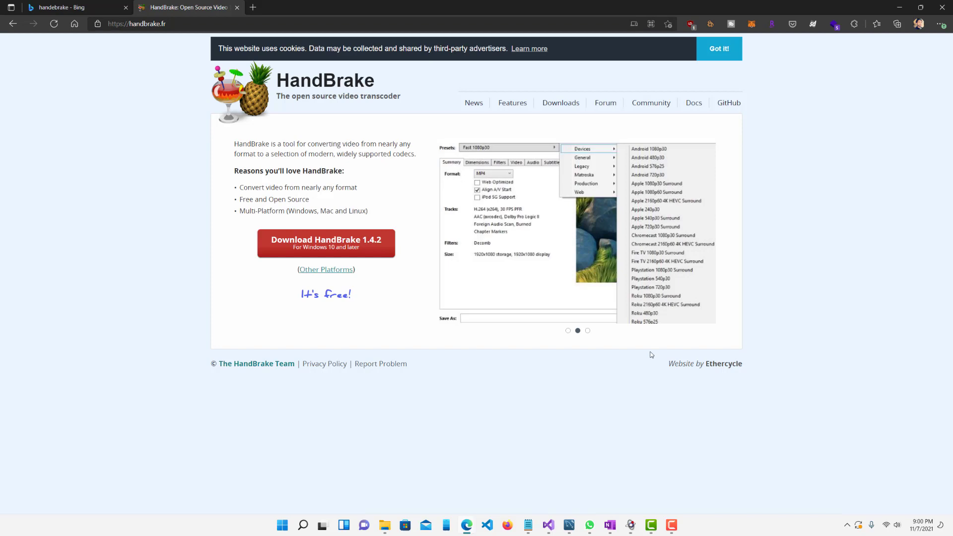
Launch HandBrake by searching 'hand' in Windows search
key("super")
type("hand")
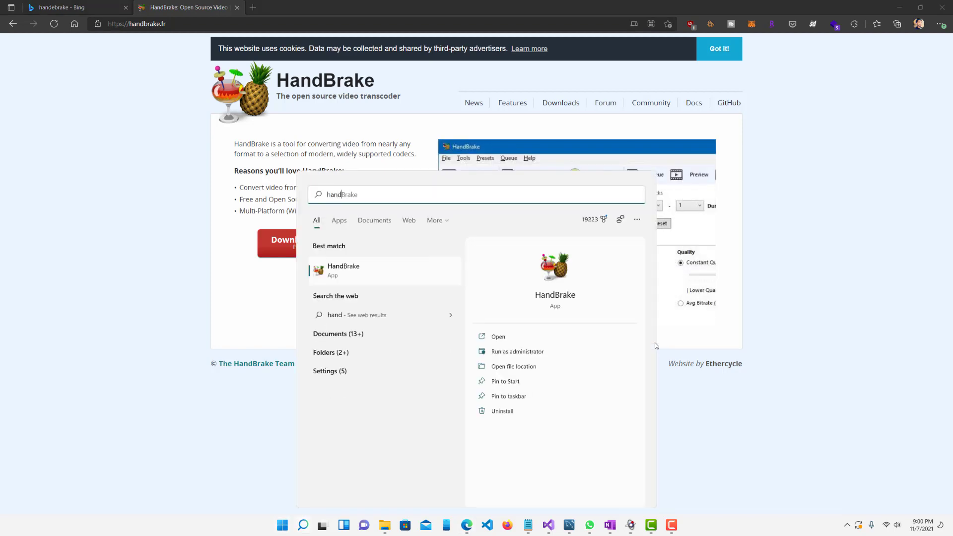
key("Return")
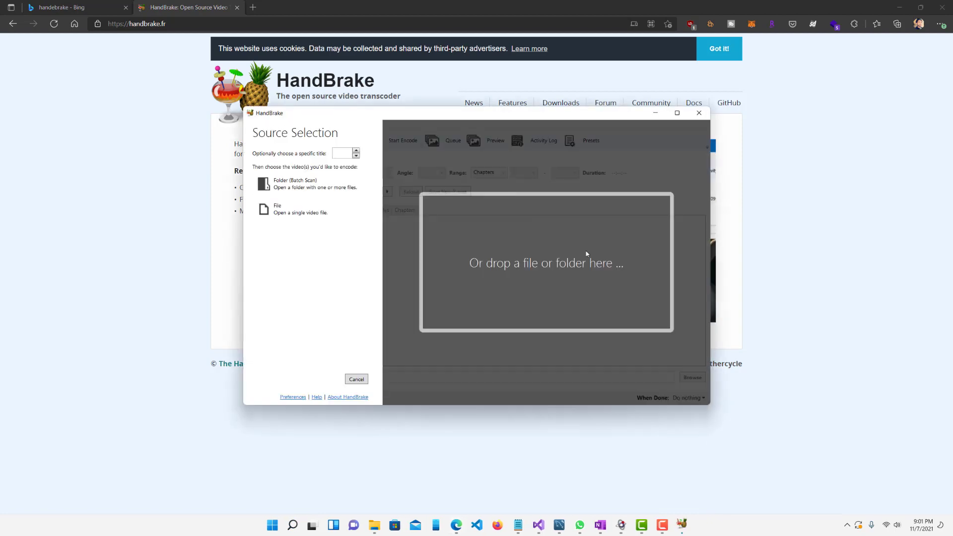
Minimize Edge and drop the desktop MP4 into HandBrake as the source video
left_click_drag(475, 121, 522, 122)
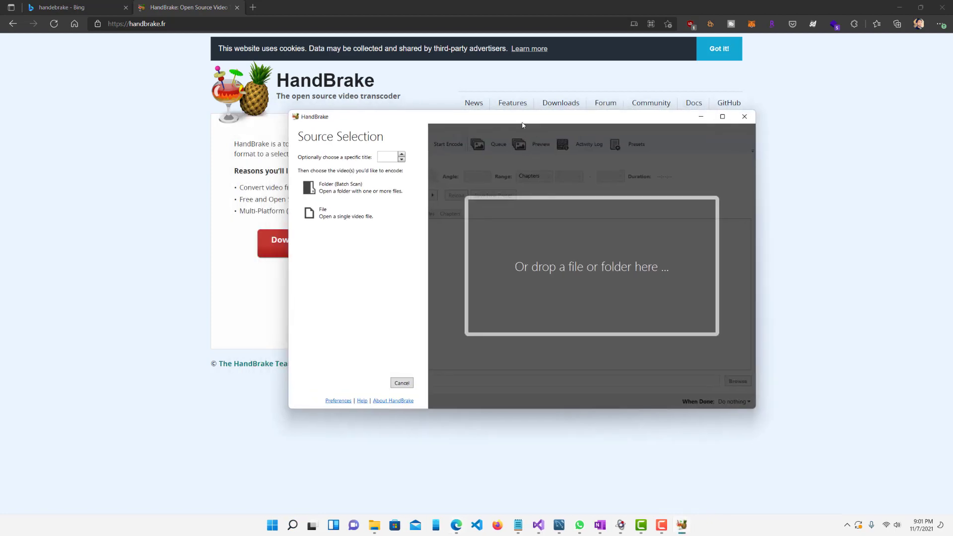
left_click(917, 7)
left_click(869, 41)
left_click_drag(647, 122, 630, 121)
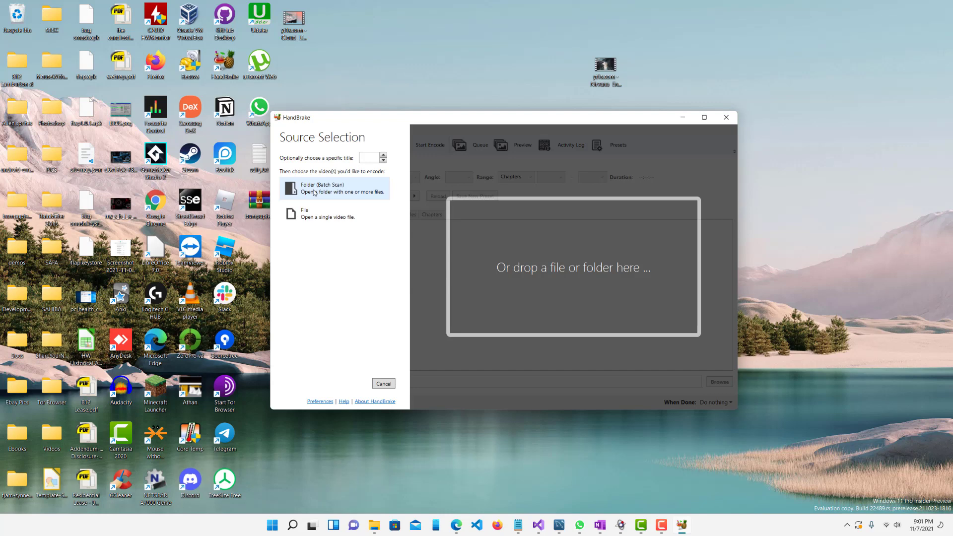
left_click_drag(606, 66, 813, 65)
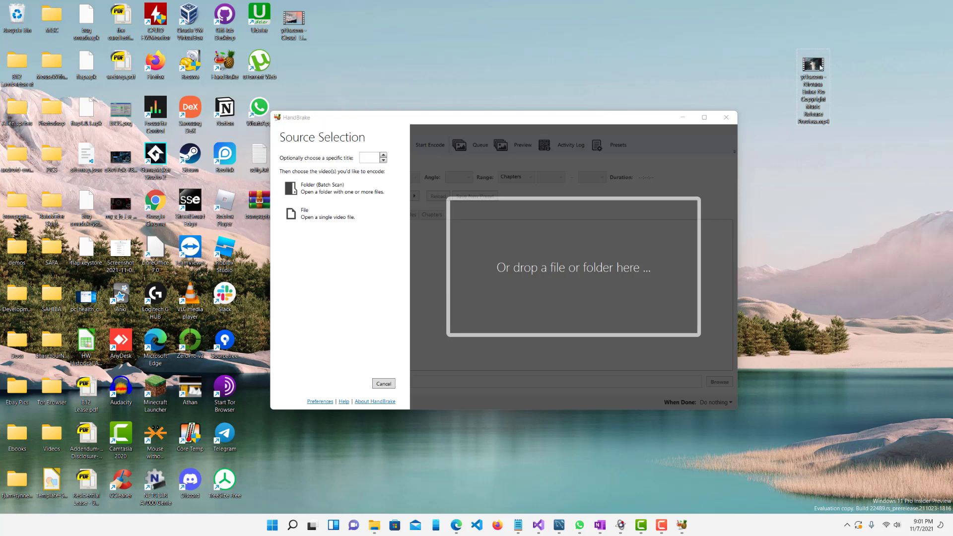
left_click_drag(818, 68, 573, 247)
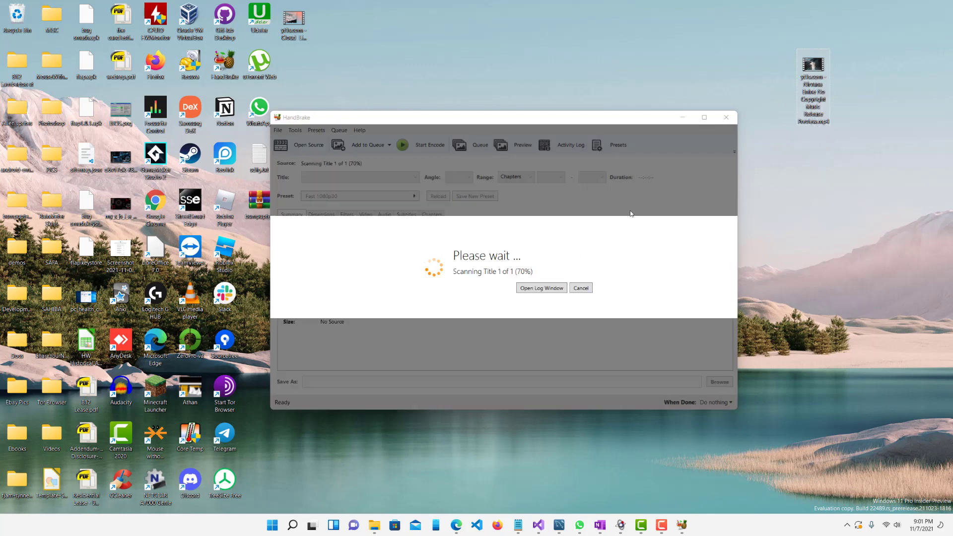
Check the source MP4's Properties, noting its 29.7 MB size, then close the dialog
right_click(807, 74)
left_click(857, 164)
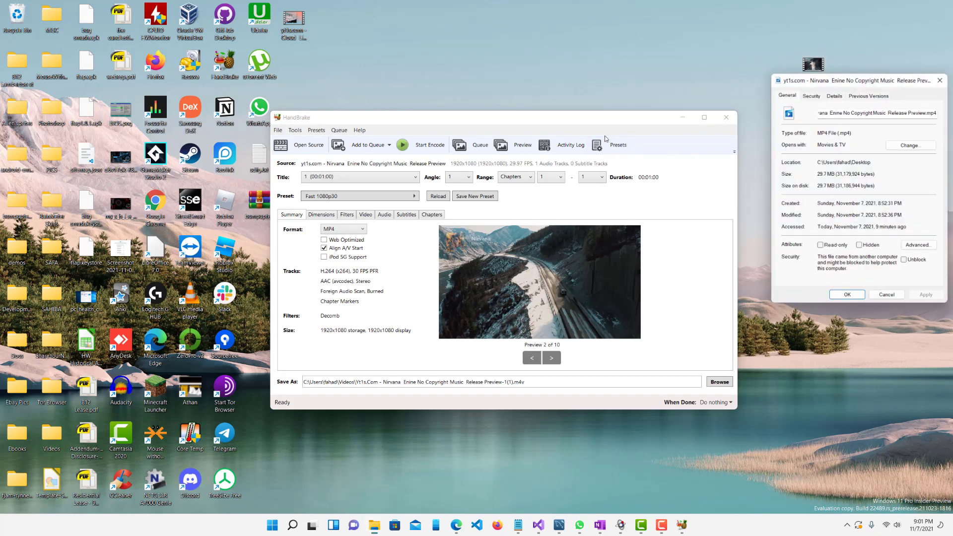
left_click_drag(818, 174, 826, 174)
left_click(824, 175)
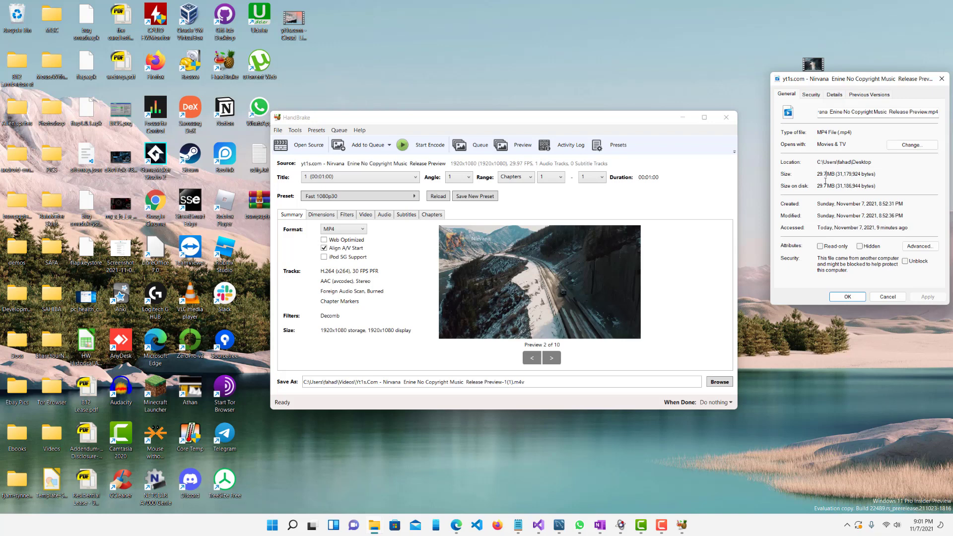
left_click(942, 78)
Turn on Web Optimized for the MP4 output on the Summary tab
left_click_drag(605, 128, 702, 106)
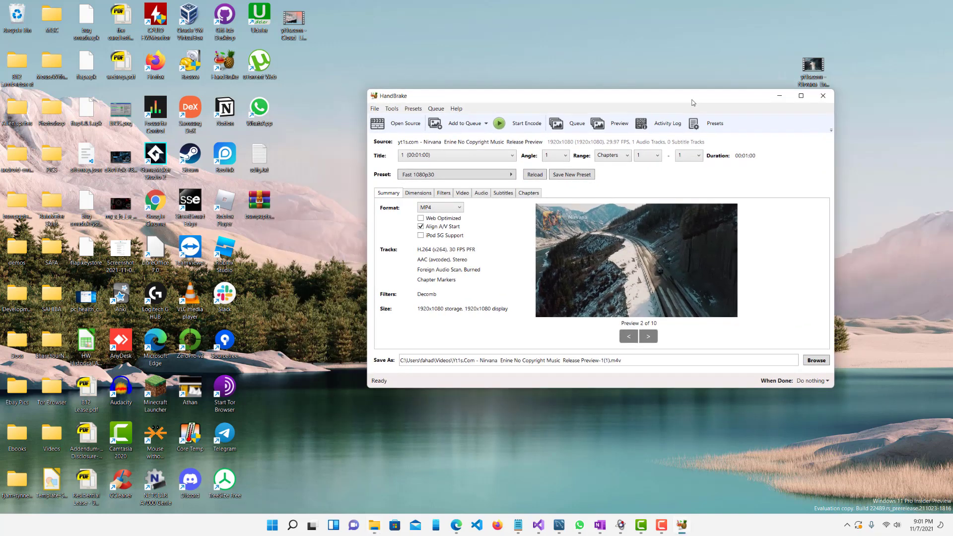
left_click(421, 219)
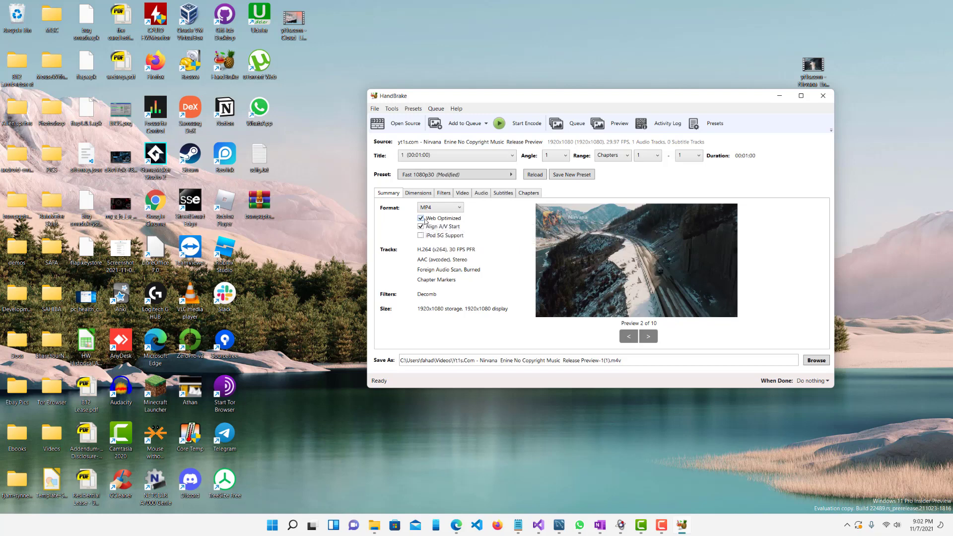
Look through Dimensions and Filters, then show the Video settings: H.264, 30 fps, RF 22
left_click(418, 194)
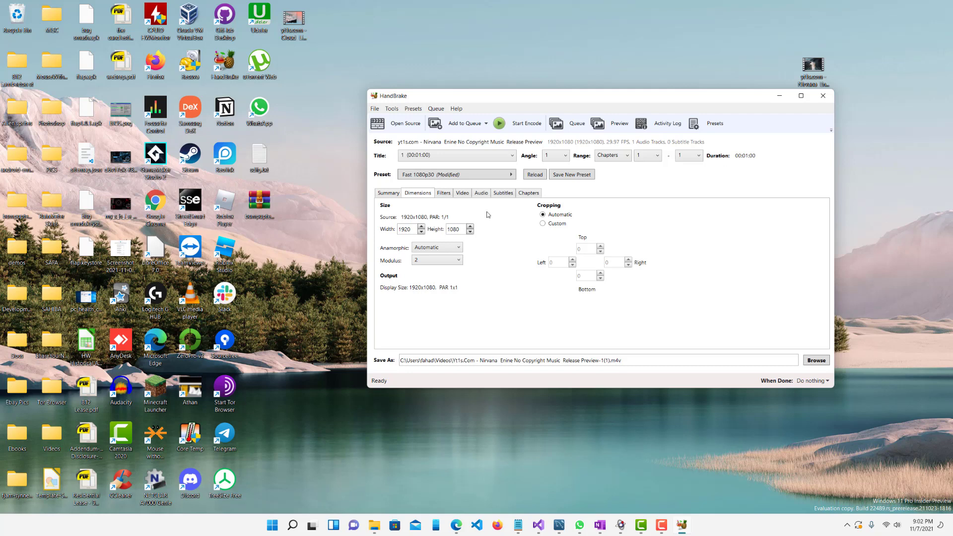
left_click(447, 194)
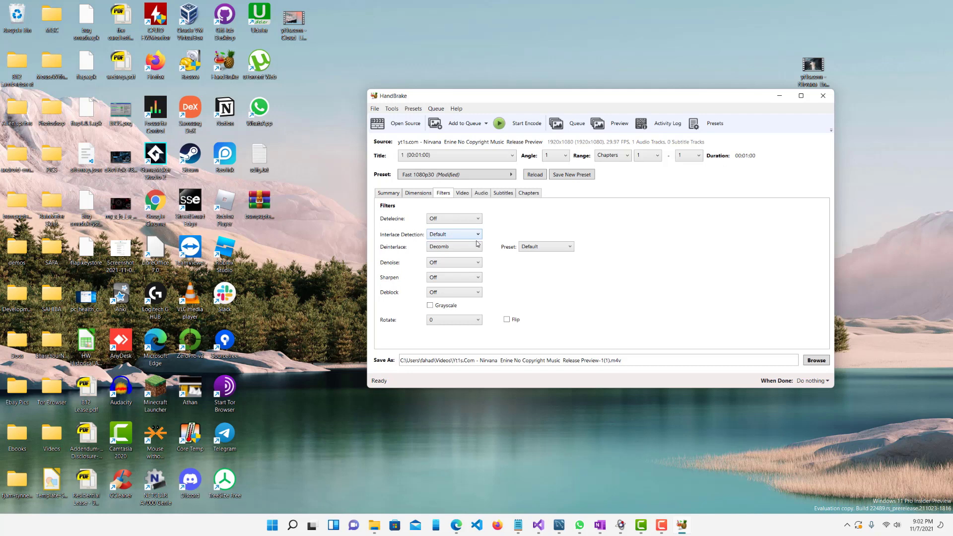
left_click(461, 194)
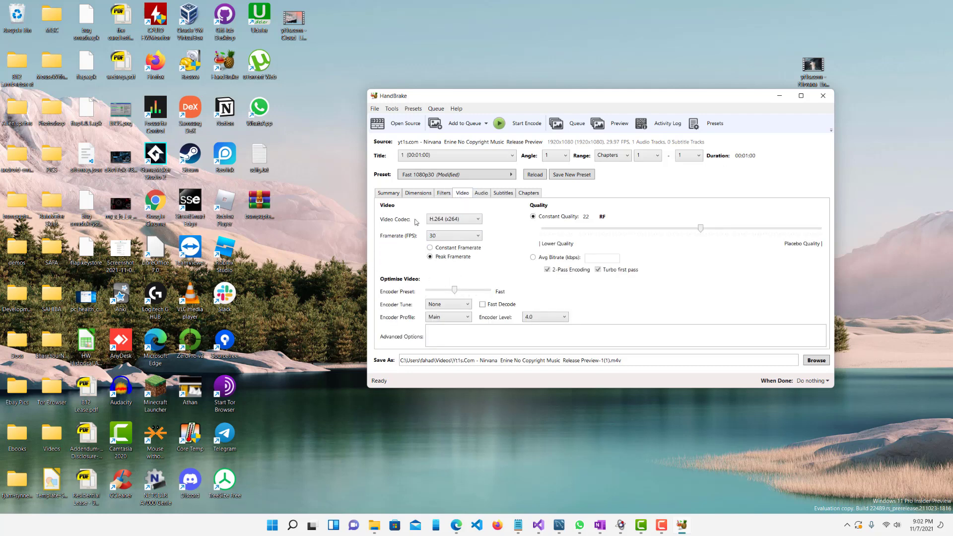
Change the output framerate from 30 to 20 FPS
left_click(452, 235)
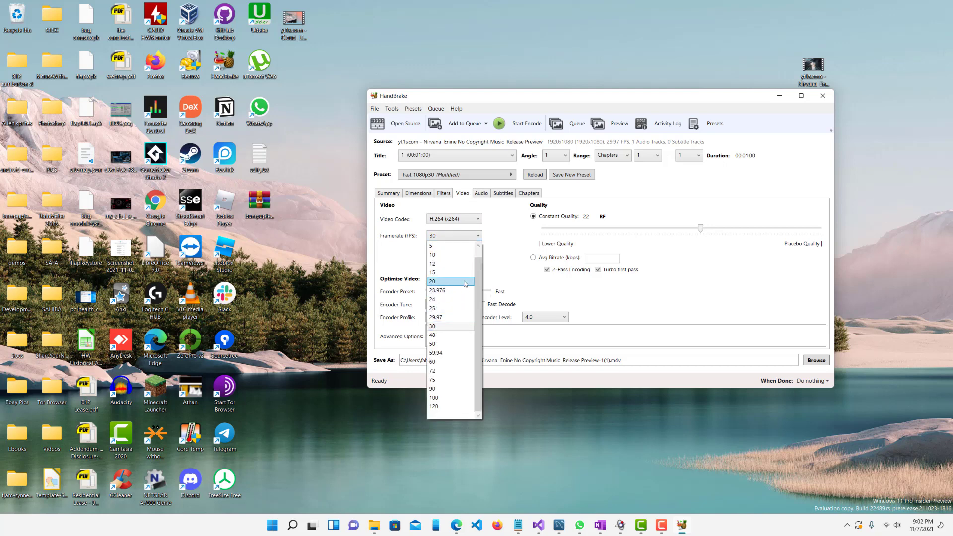
left_click(466, 284)
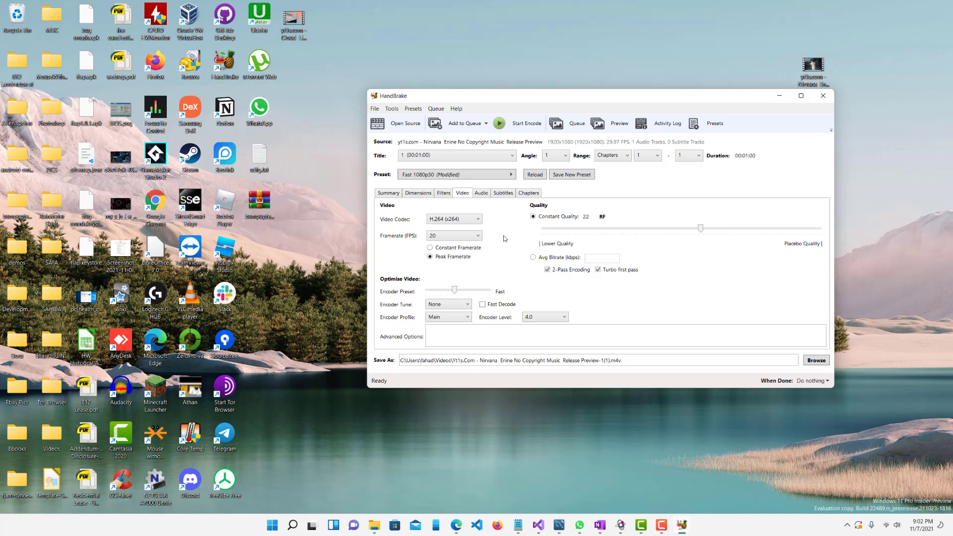
left_click(470, 241)
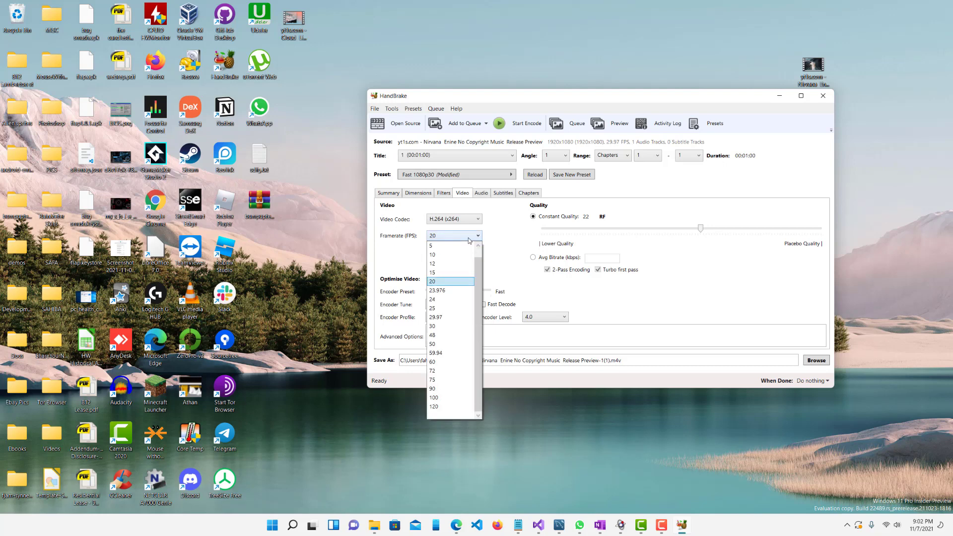
left_click(469, 241)
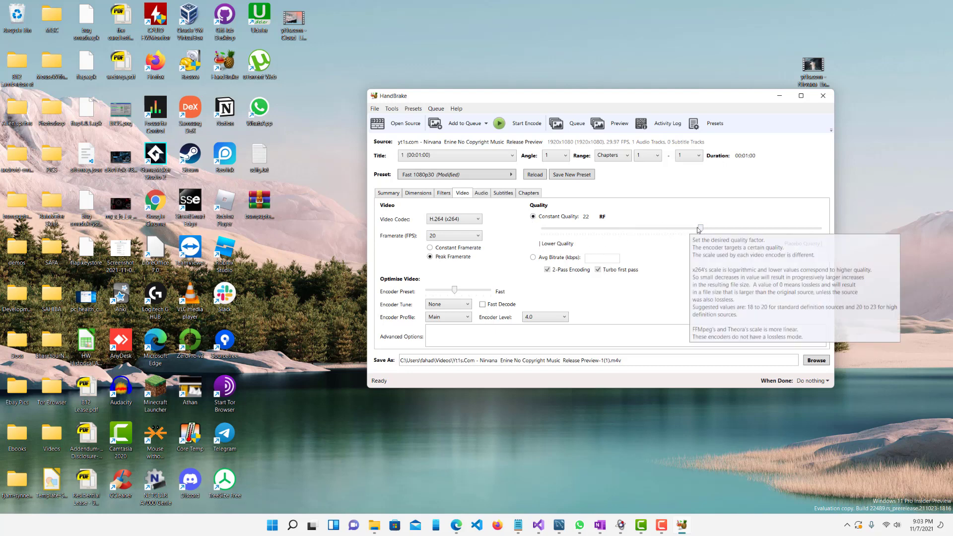
Move the Constant Quality slider from RF 22 to RF 30
left_click_drag(701, 229, 657, 230)
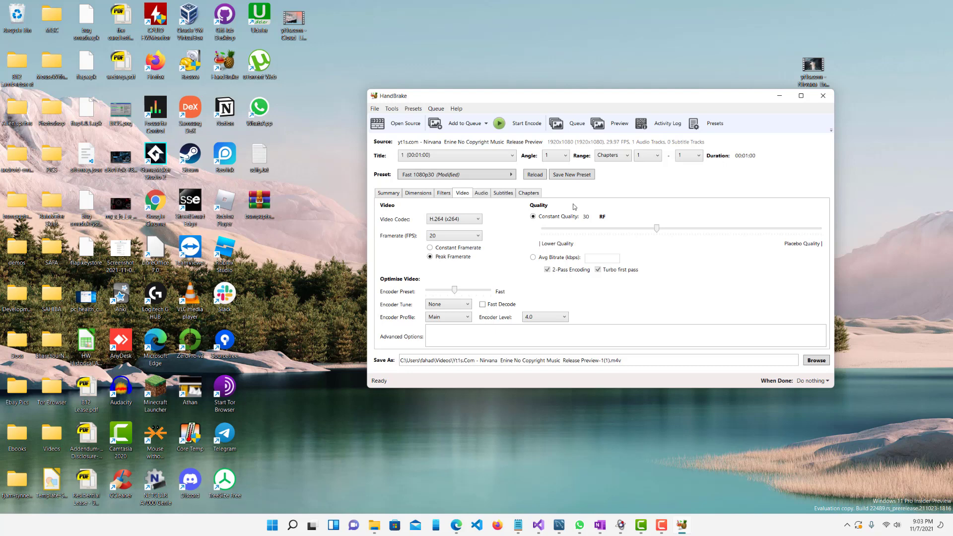
Lower the audio track bitrate from 160 to 128
left_click(482, 193)
left_click(560, 237)
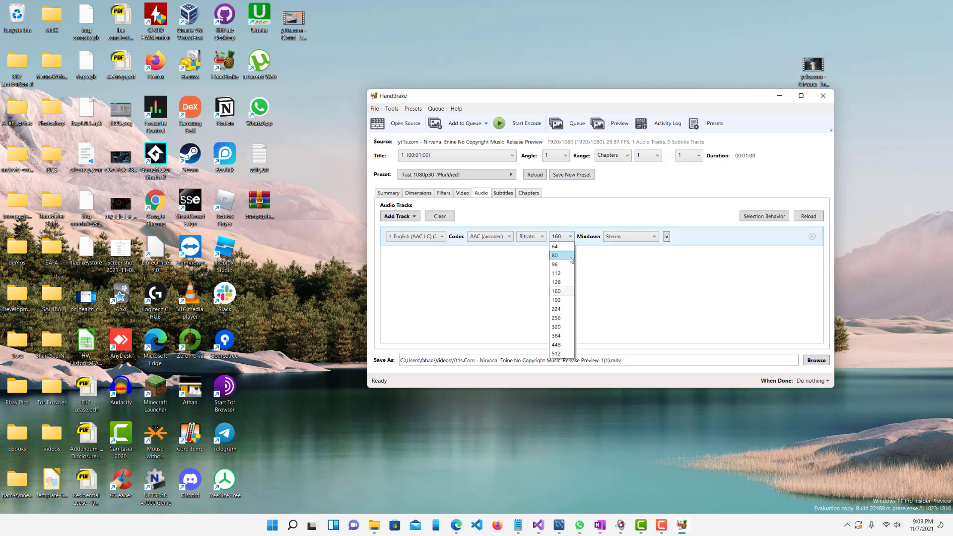
left_click(572, 283)
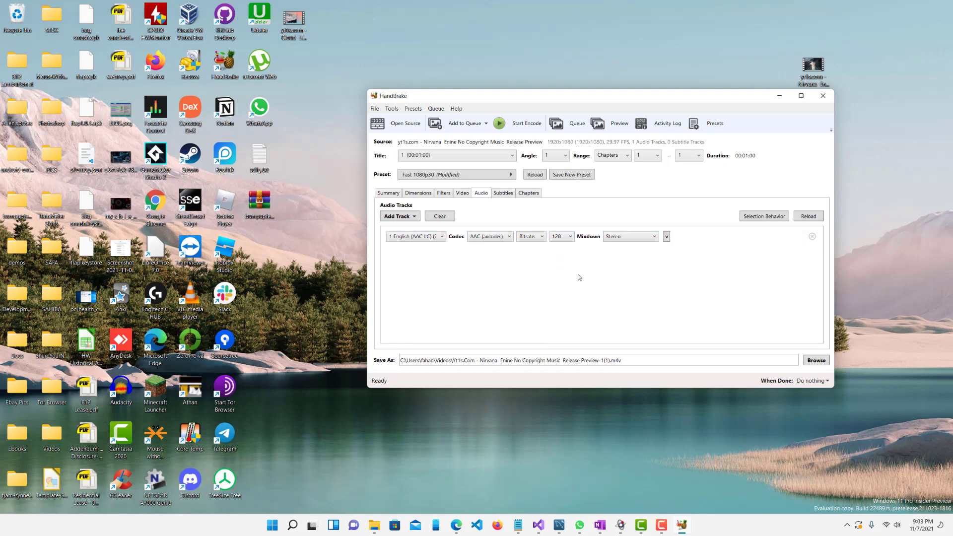
Review Subtitles and Chapters, return to Summary, and start the encode
left_click(513, 198)
left_click(529, 195)
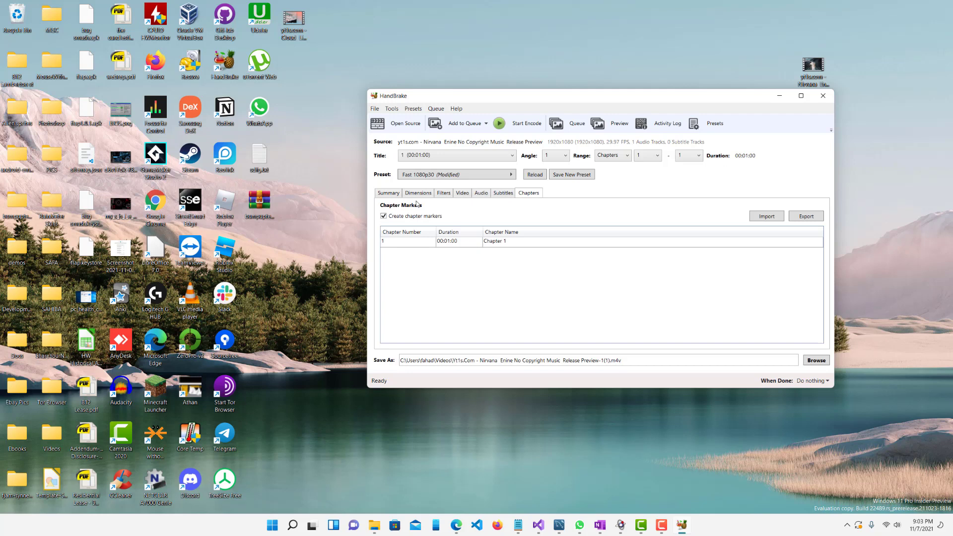
left_click(389, 195)
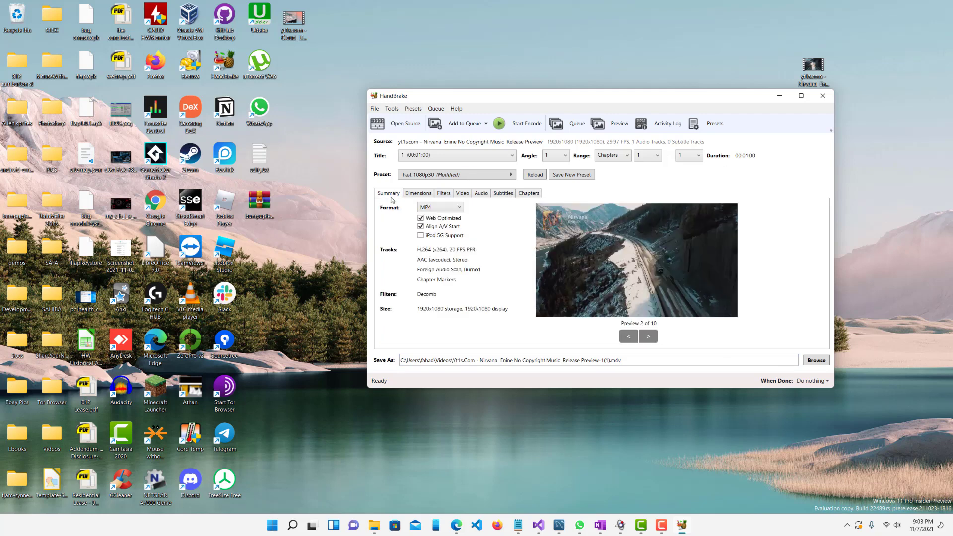
left_click(509, 129)
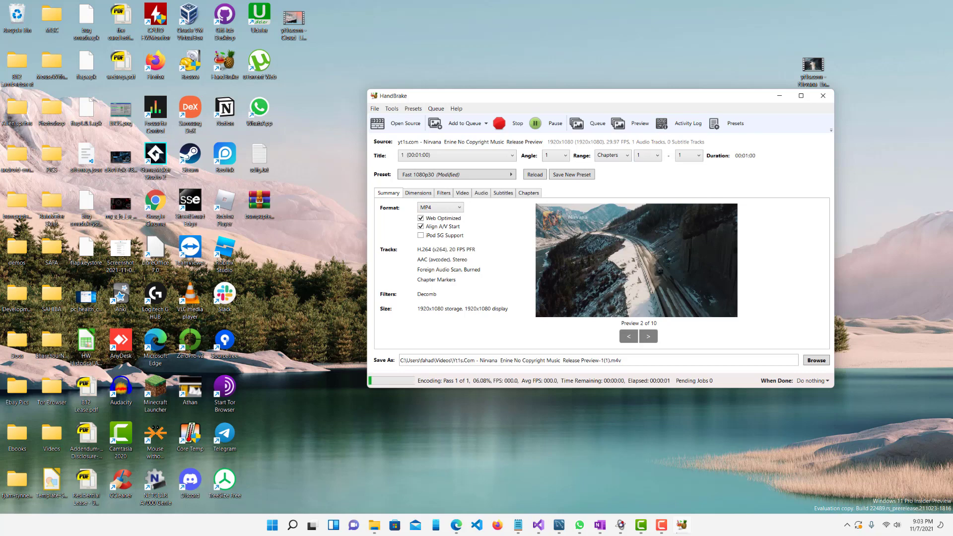
Bring up File Explorer's Videos folder alongside HandBrake while the encode runs
key("alt+Tab")
left_click_drag(713, 218, 952, 221)
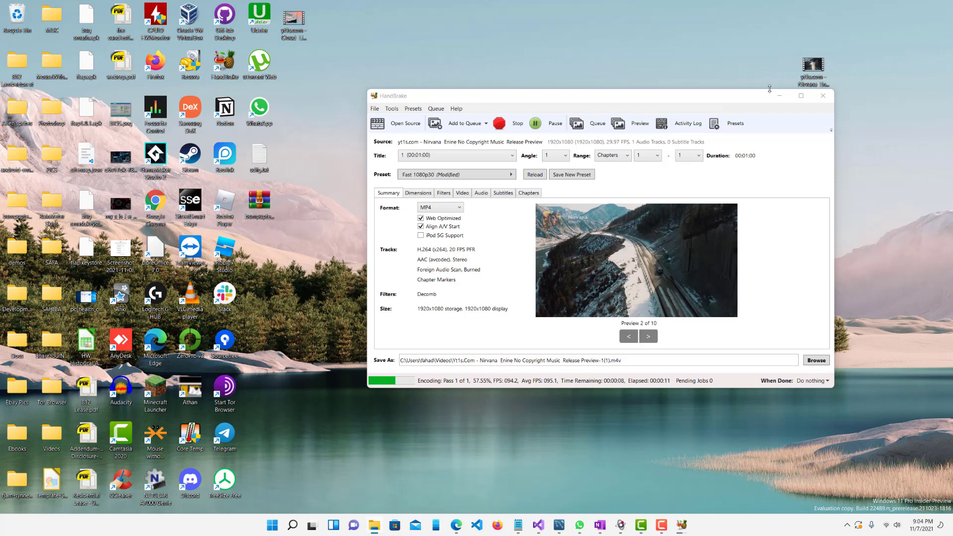
left_click_drag(758, 99, 706, 108)
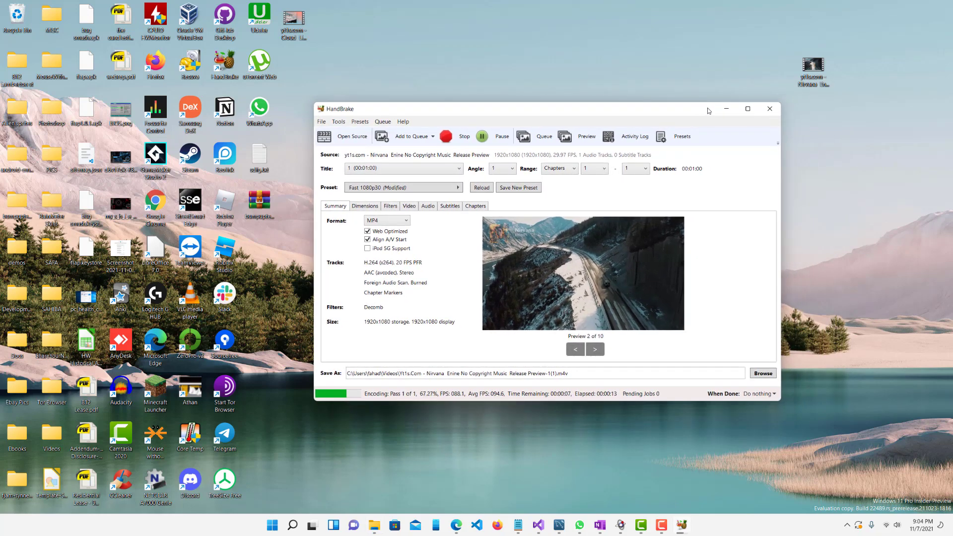
key("super+e")
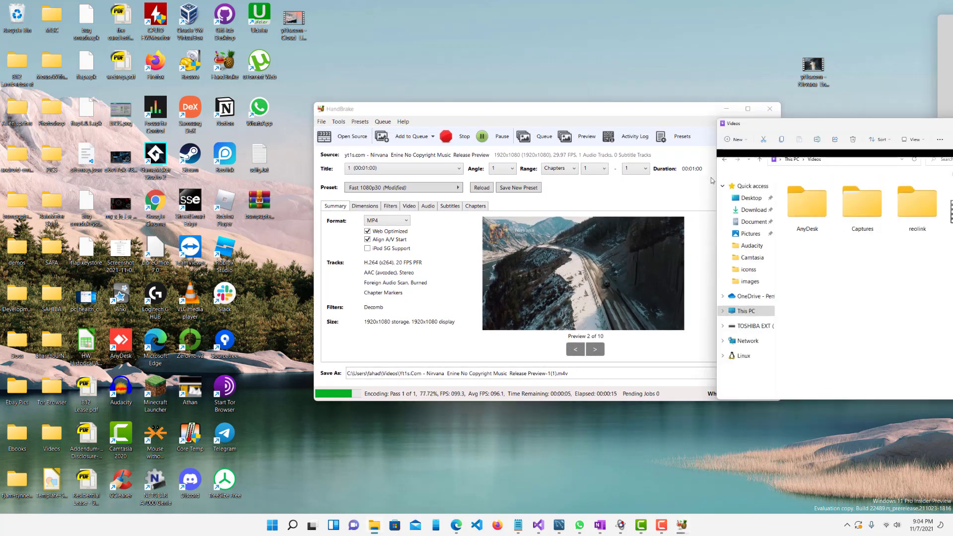
Place the Videos folder beside HandBrake and select the file being written
left_click_drag(944, 109, 555, 163)
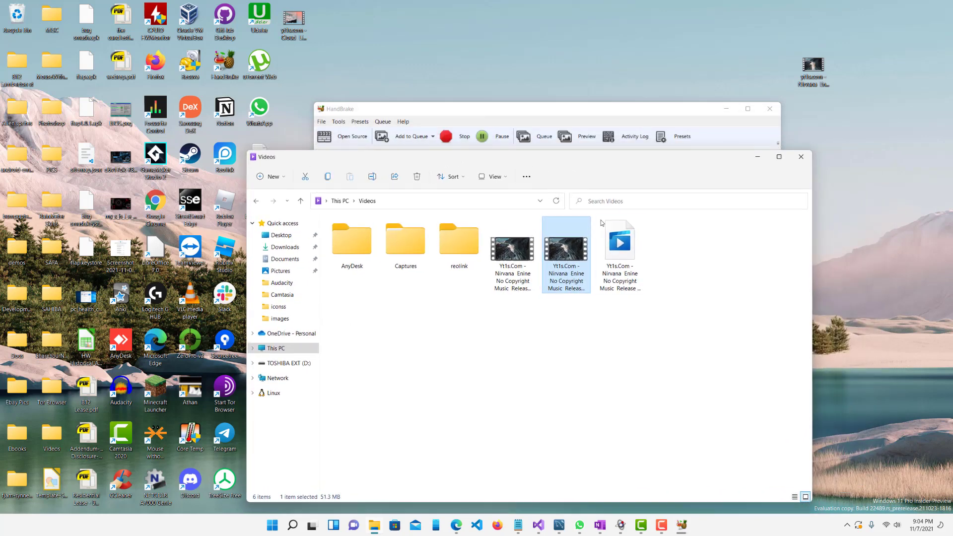
left_click(629, 256)
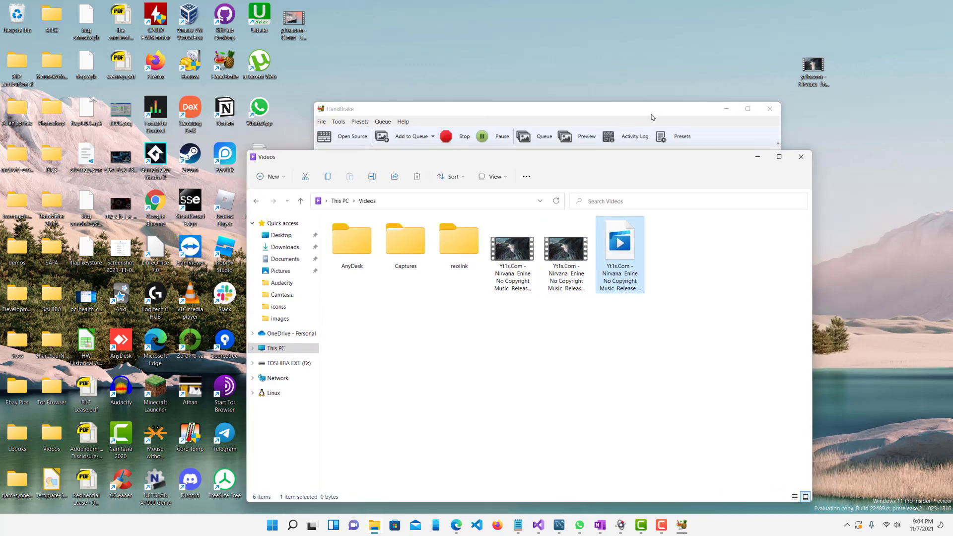
left_click_drag(651, 114, 469, 90)
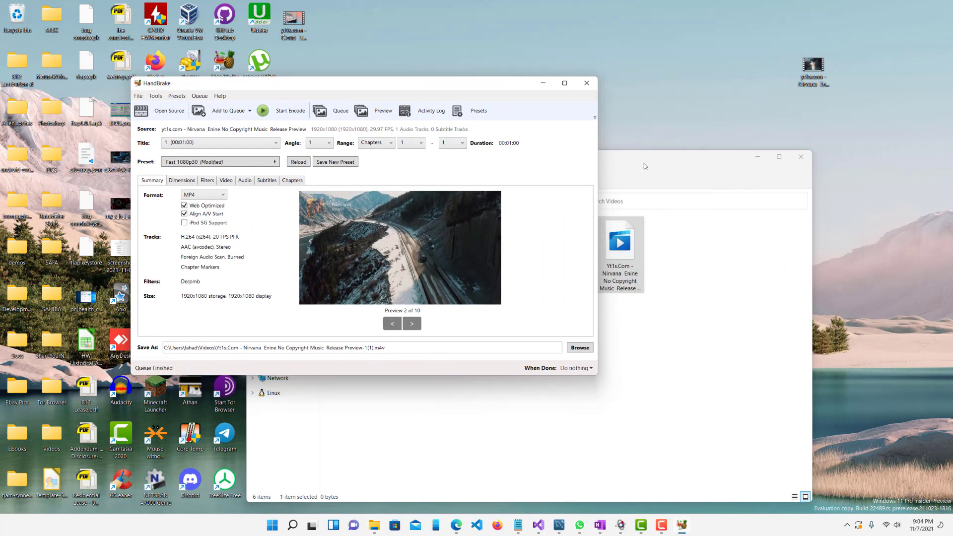
left_click_drag(644, 163, 681, 154)
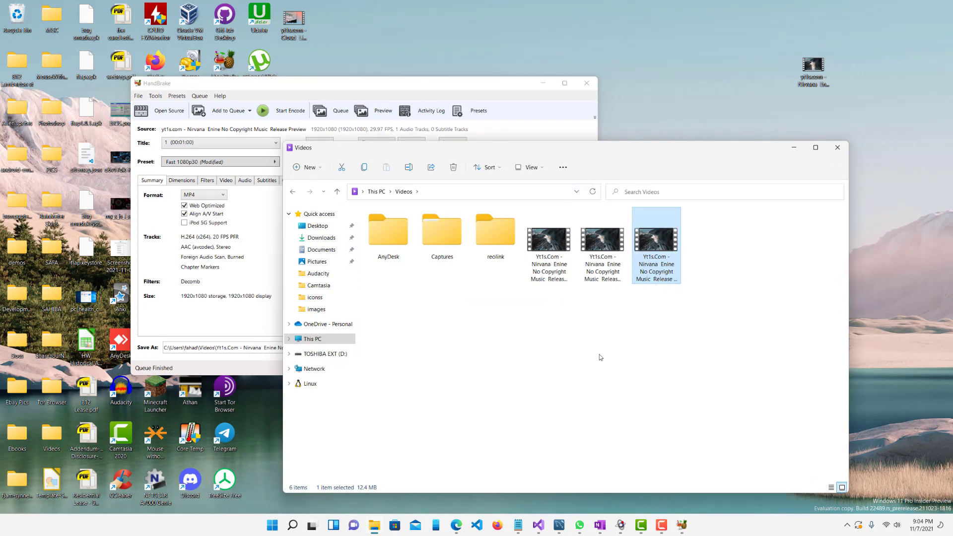
Select each Nirvana video to read its size (51.3, 12.8, 12.4 MB), then uncover HandBrake
left_click(612, 249)
left_click(640, 248)
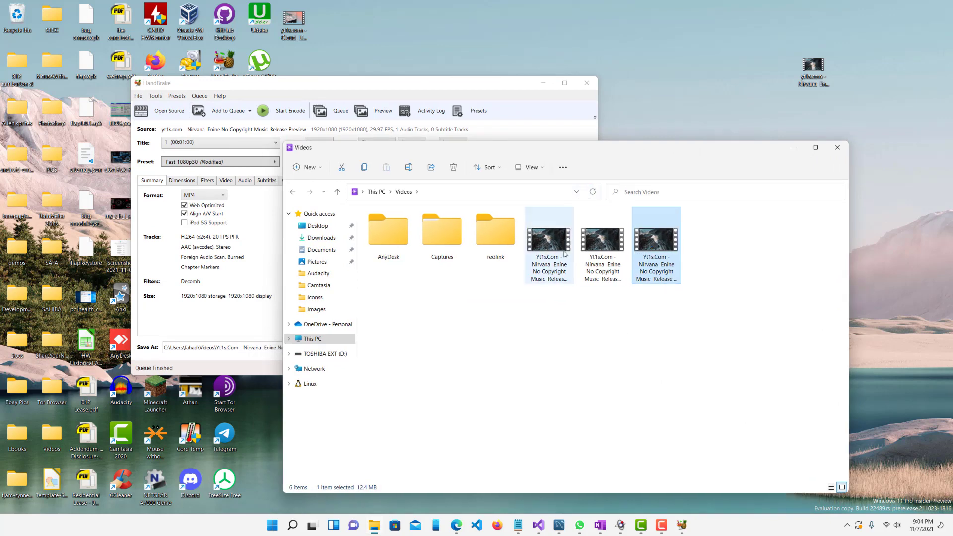
left_click(563, 253)
left_click(633, 253)
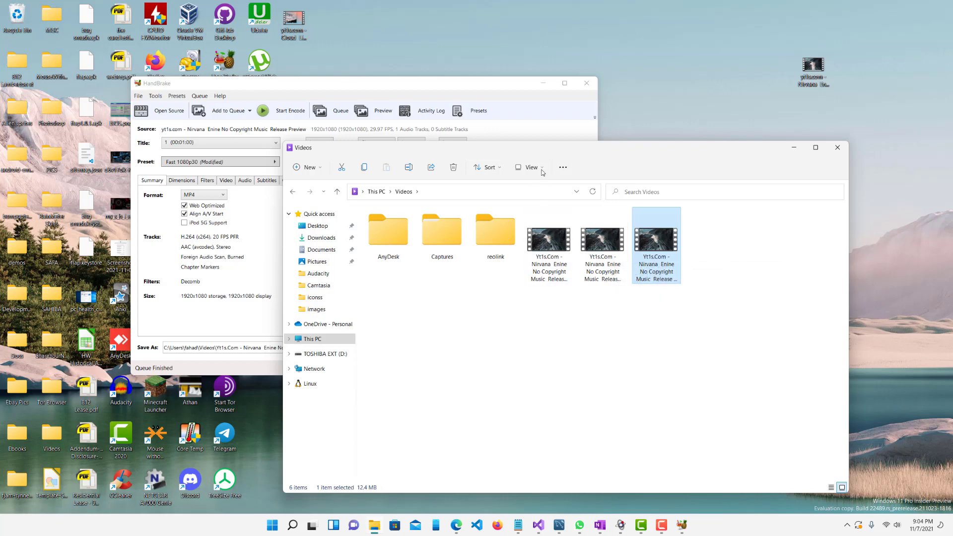
left_click_drag(549, 149, 656, 135)
Review the Dimensions and Filters tabs, then raise Constant Quality from RF 30 to RF 45
left_click(352, 186)
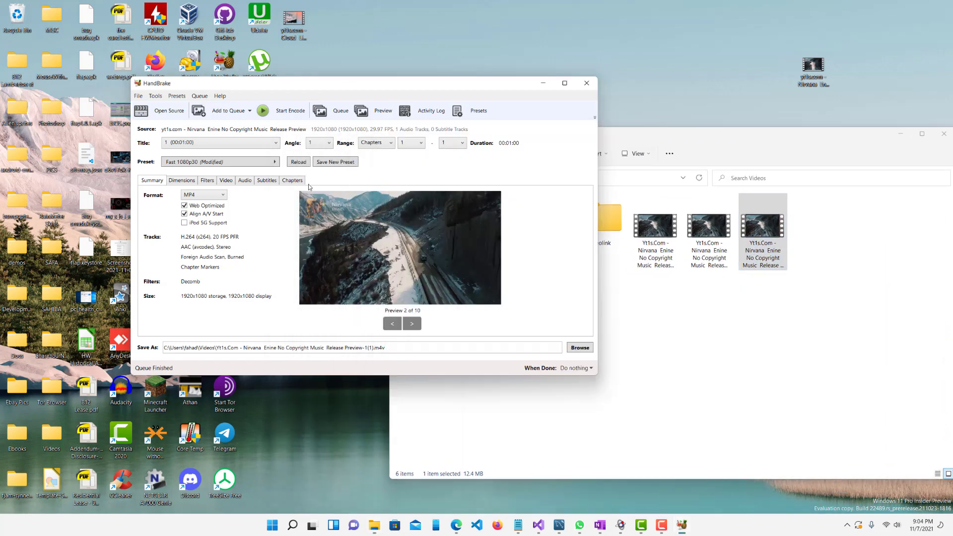
left_click(187, 181)
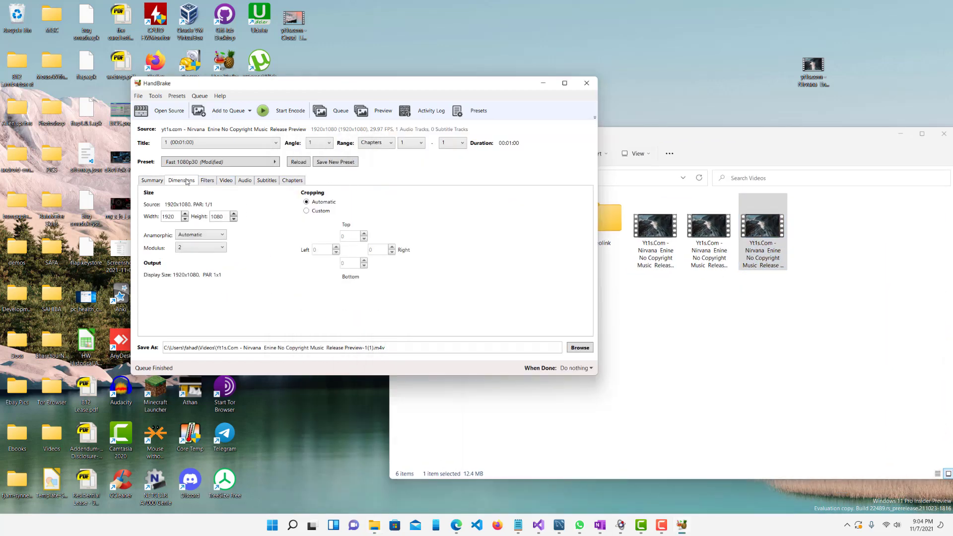
left_click(212, 182)
left_click(221, 183)
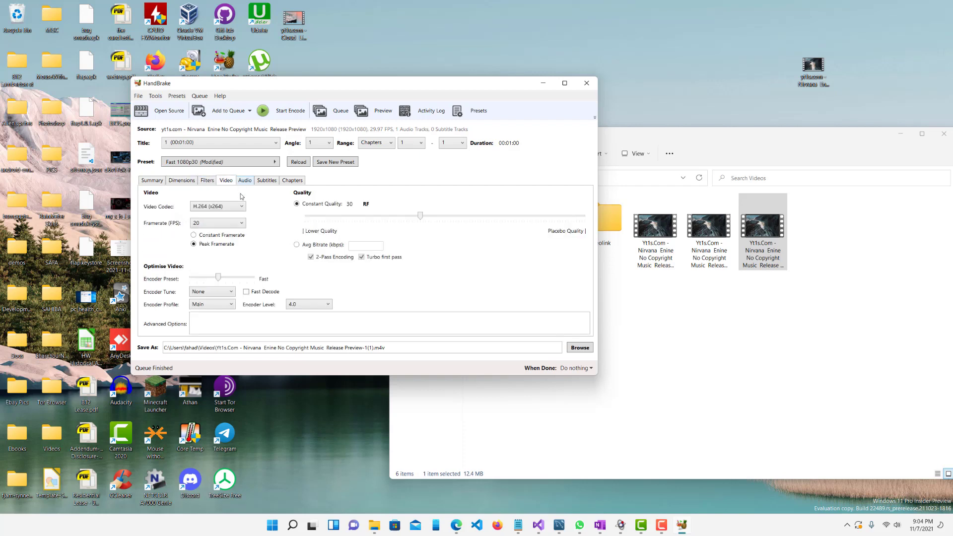
left_click_drag(419, 219, 338, 218)
left_click(763, 234)
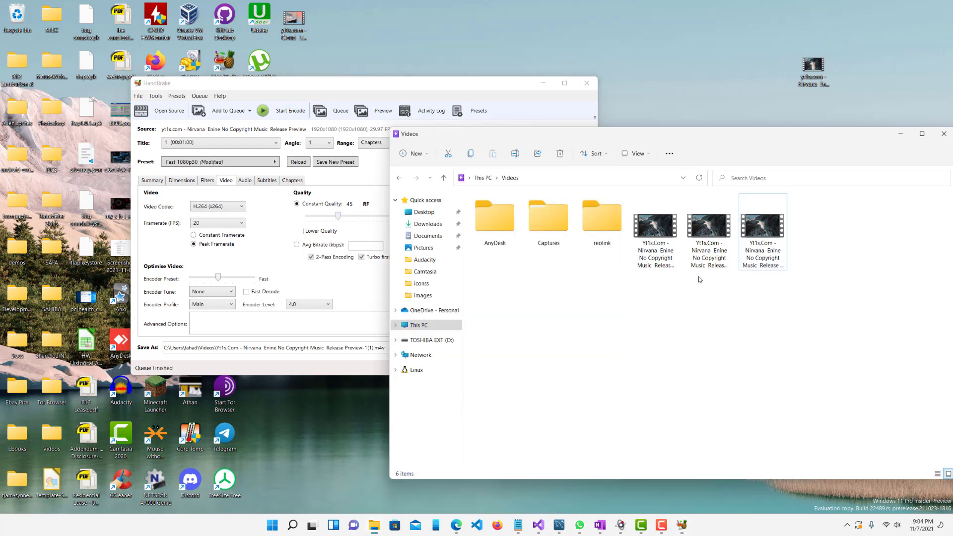
Select the second and third Nirvana videos in the Videos folder and delete them
left_click(691, 243)
left_click_drag(814, 240, 707, 259)
key("Delete")
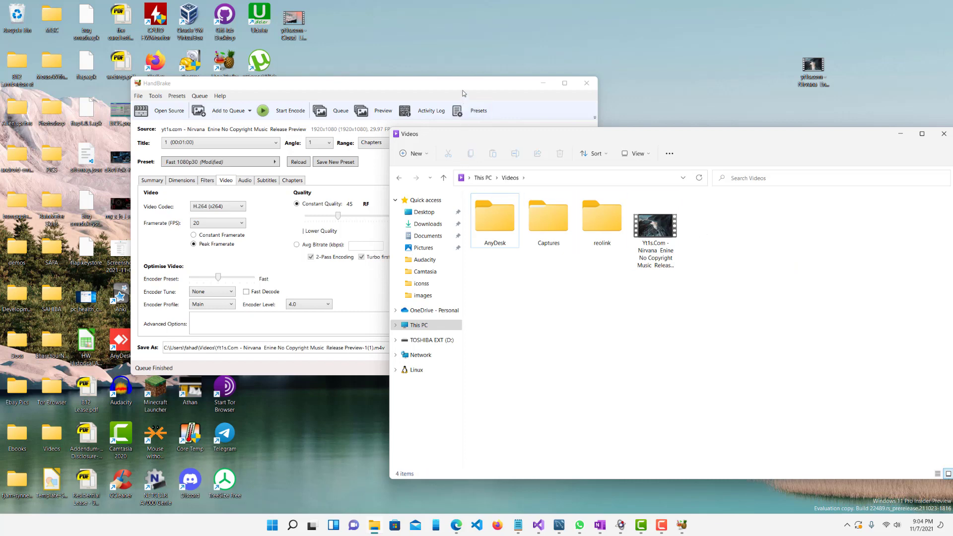
left_click(462, 93)
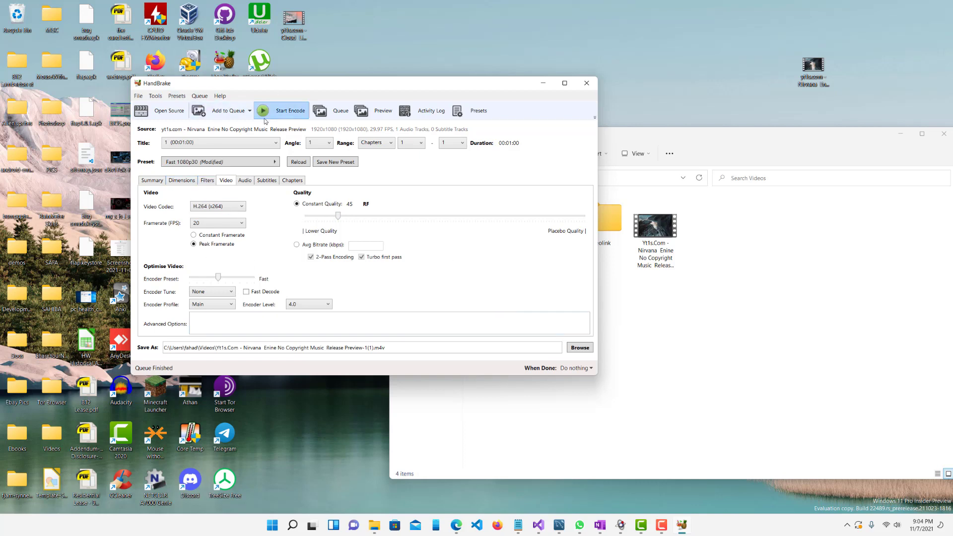
Start the RF 45, 20 fps encode in HandBrake
left_click(283, 110)
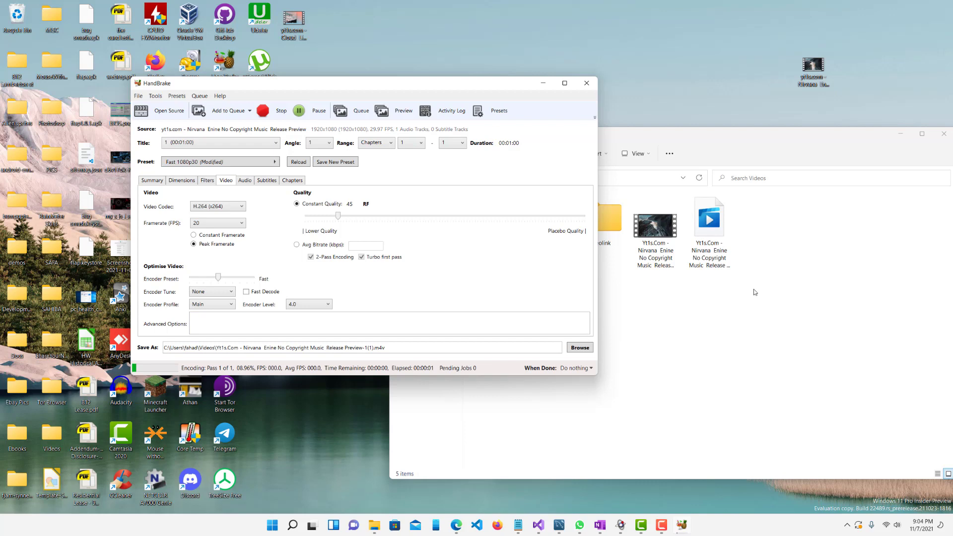
left_click(676, 239)
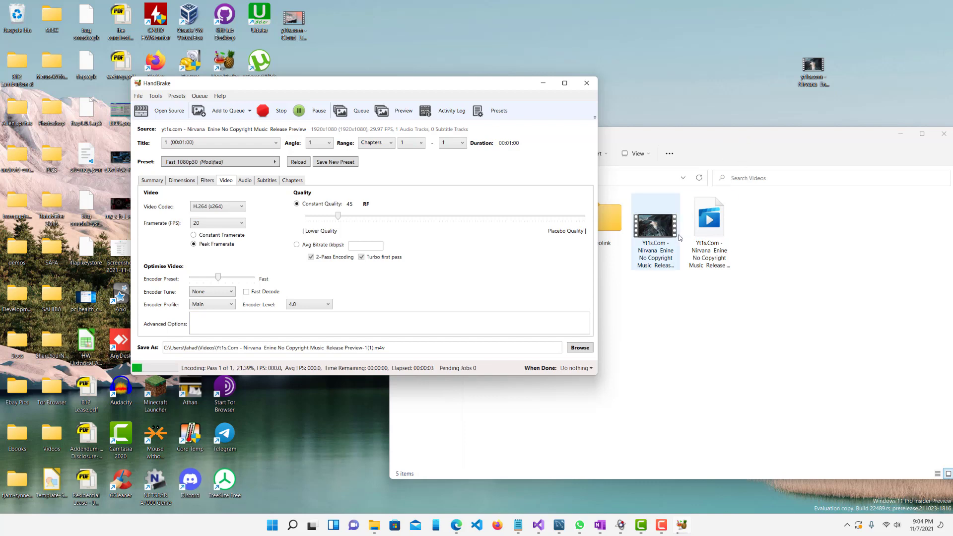
left_click(682, 321)
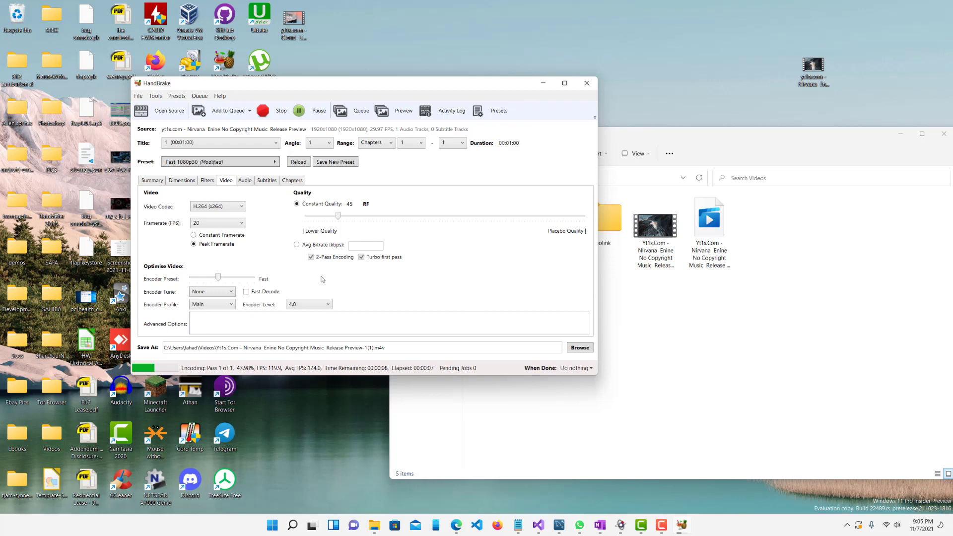
Check the output dimensions, then select the new output video to confirm its 2.62 MB size
left_click(186, 182)
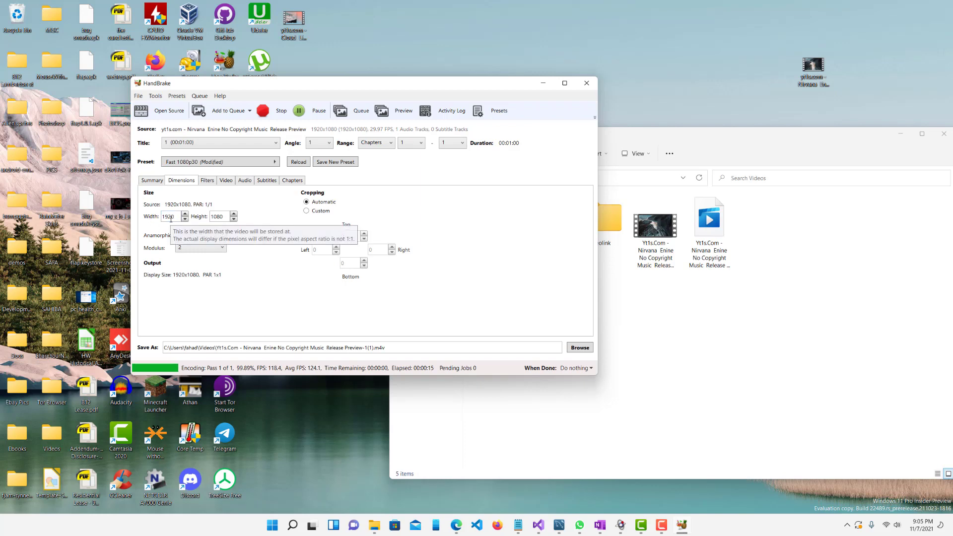
left_click(684, 312)
left_click(713, 237)
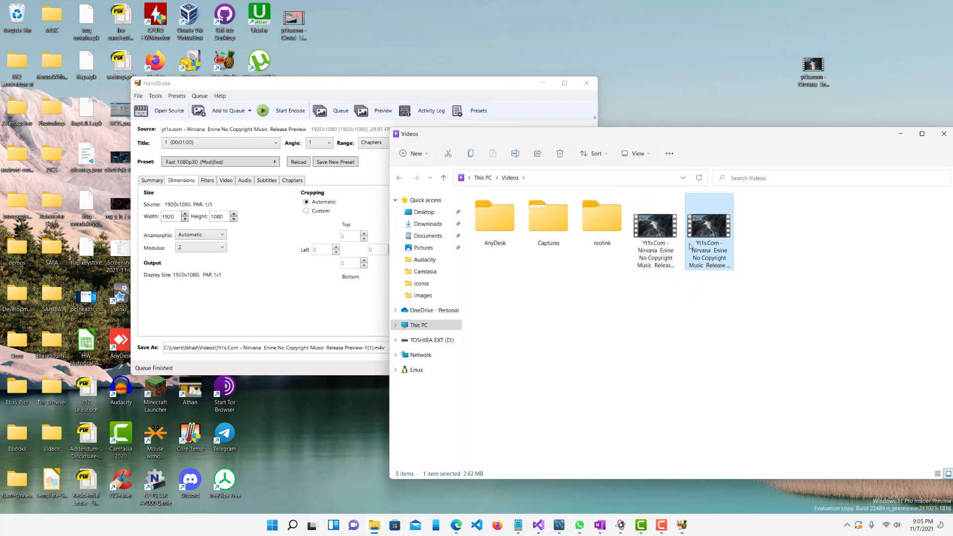
Compare the original 12.8 MB video with the new 2.62 MB .m4v, then open the new one
left_click(301, 287)
left_click(223, 181)
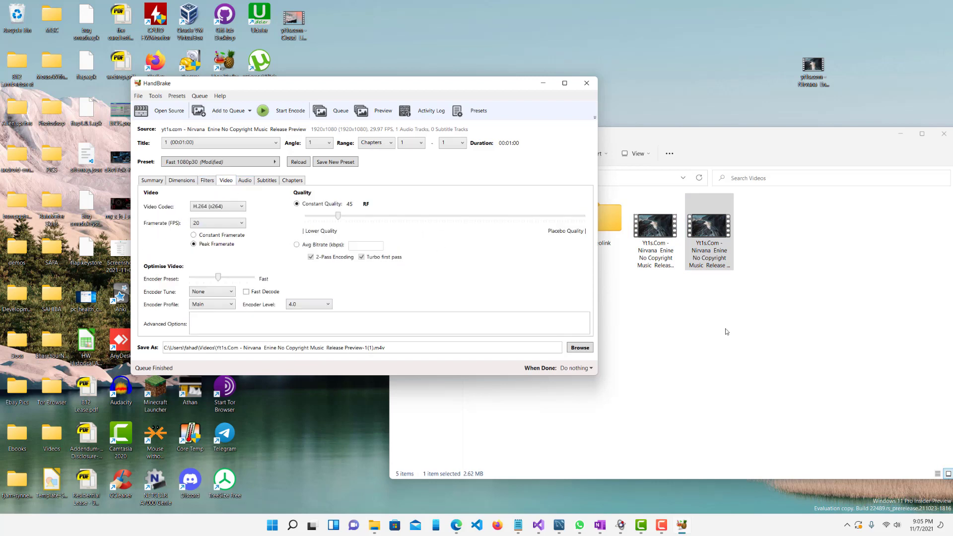
left_click(675, 343)
left_click(668, 239)
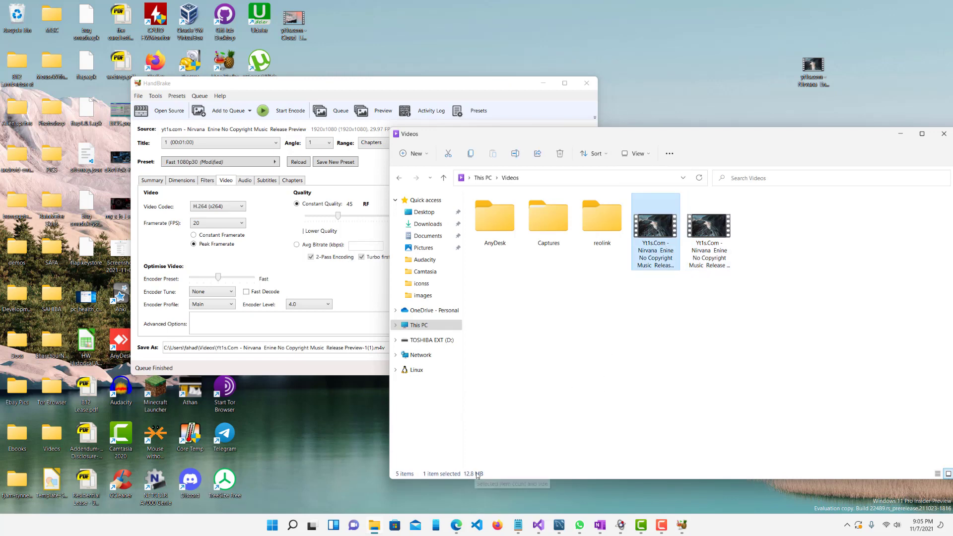
left_click(695, 268)
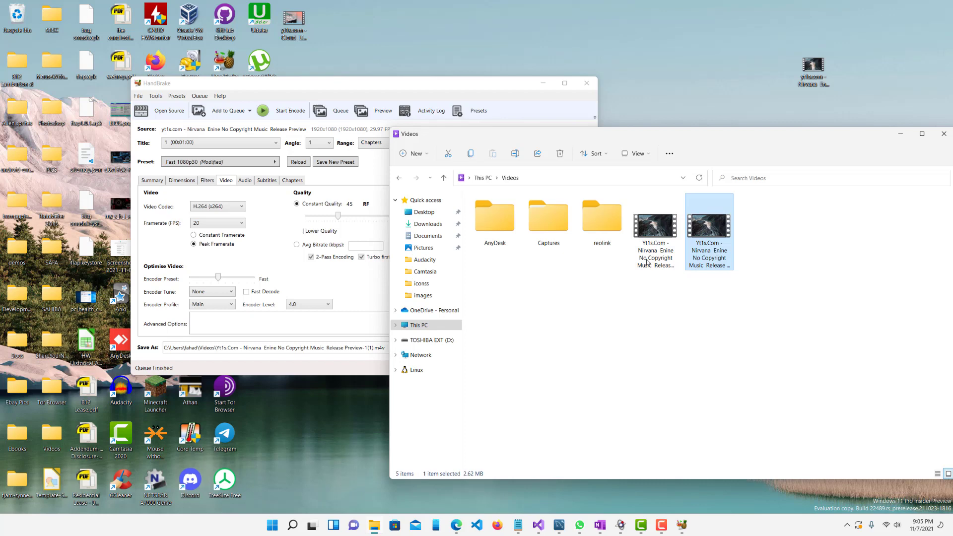
left_click(647, 262)
left_click(714, 262)
double_click(698, 238)
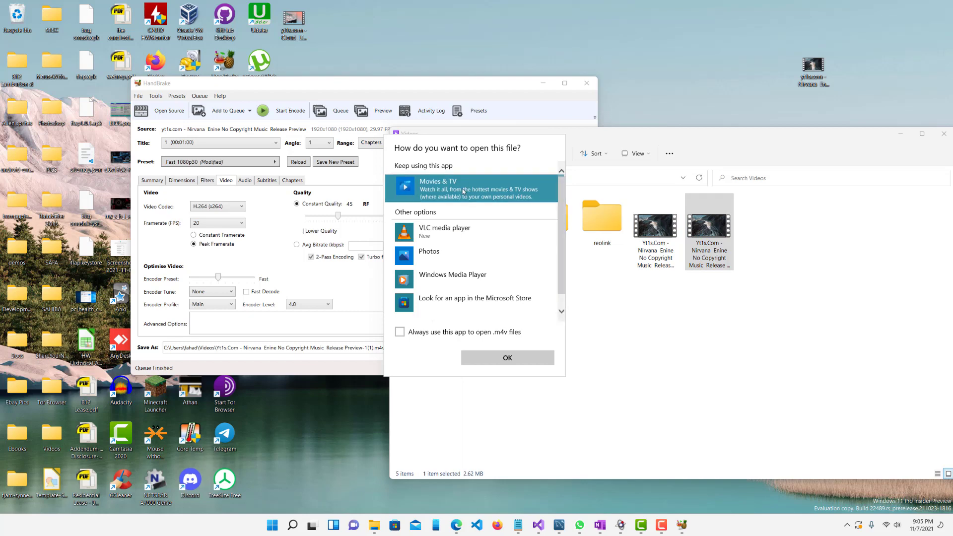
Play the new video in Movies & TV, mute it and skip ahead to about 0:29
double_click(464, 191)
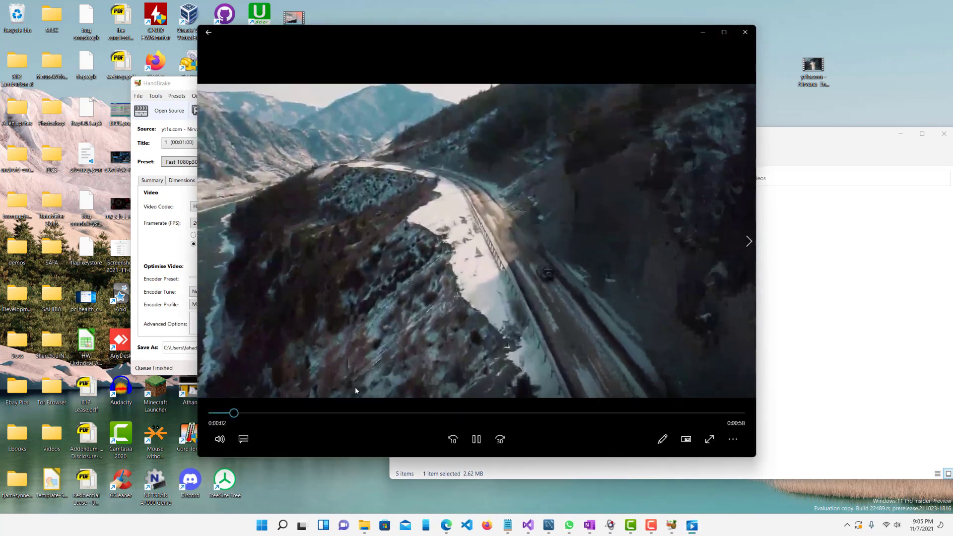
left_click(341, 413)
left_click(233, 439)
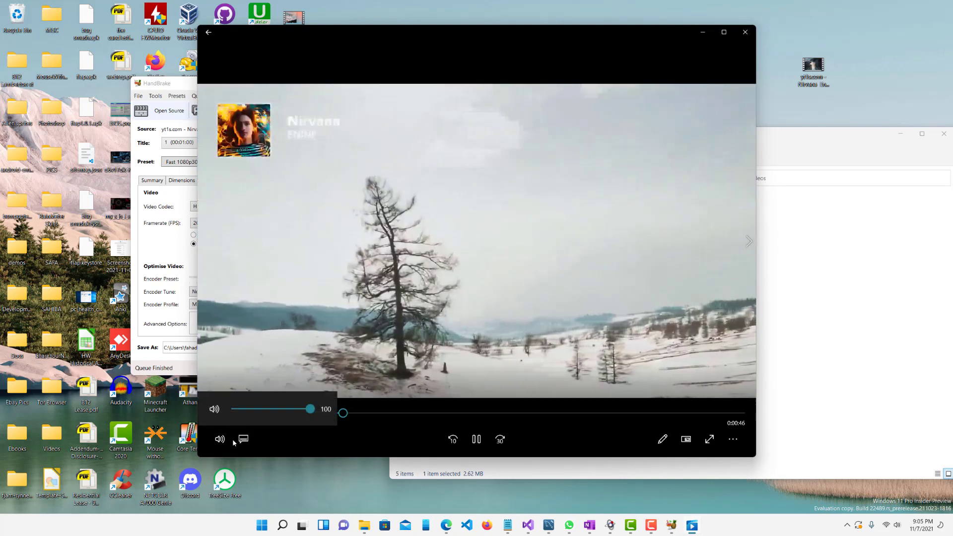
left_click(214, 410)
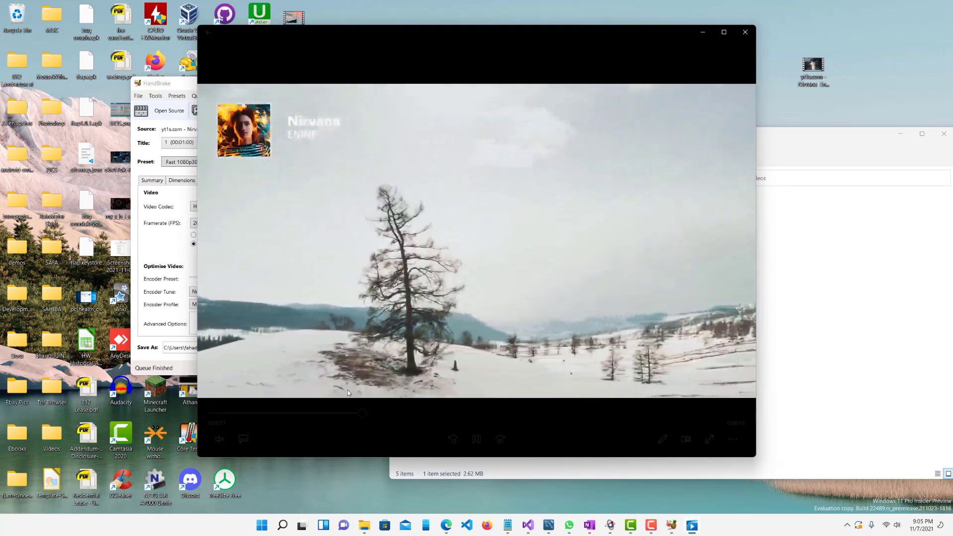
left_click(435, 413)
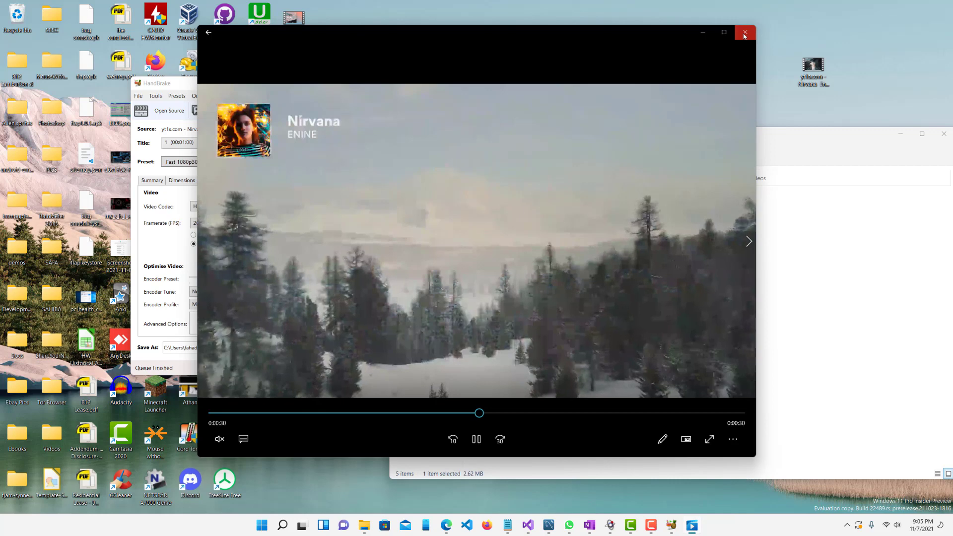
Close Movies & TV and clear the file selection in the Videos folder
left_click(745, 32)
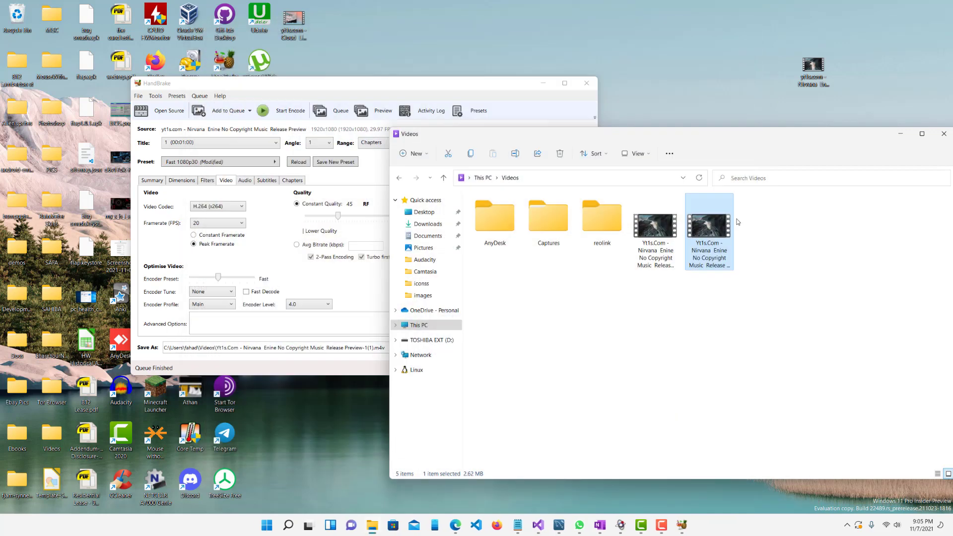
left_click(735, 288)
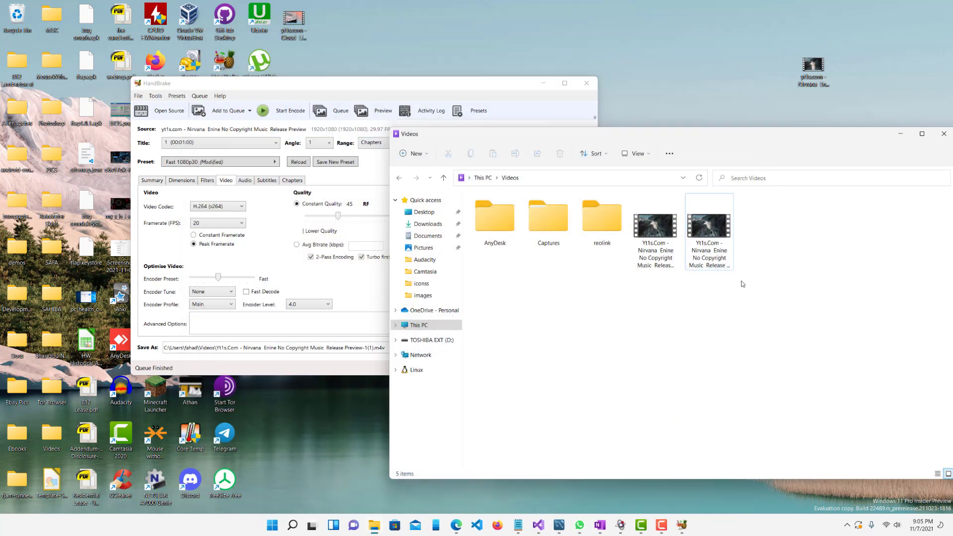